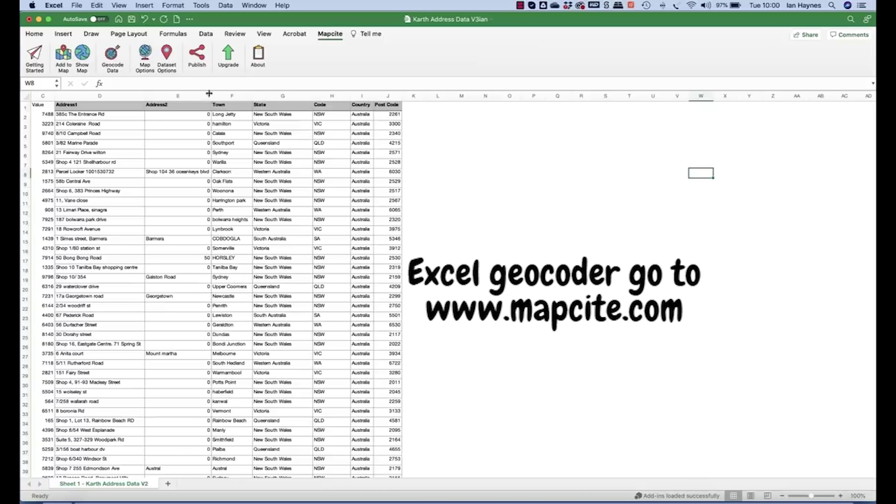
Step: Select columns D to J, covering Address1 through Post Code
click(120, 96)
drag(120, 96, 392, 96)
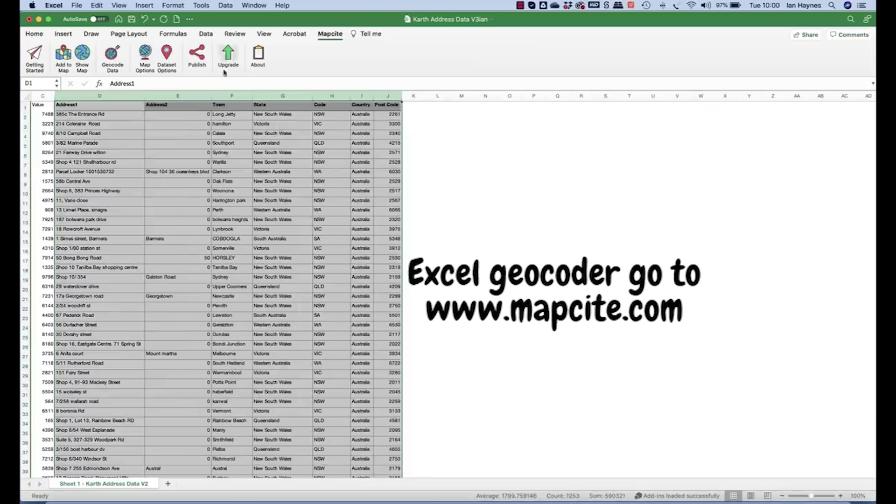
Step: Geocode the 178 selected addresses with Mapcite using the Structured field mapping
click(113, 56)
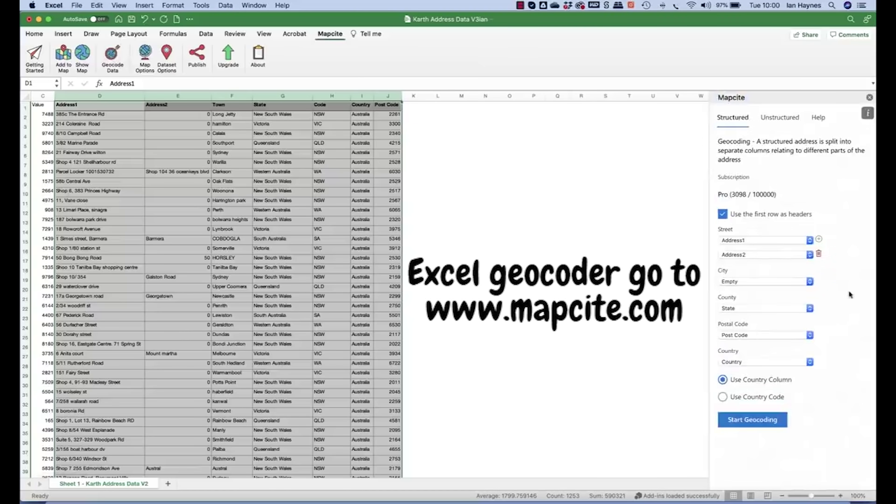
click(752, 421)
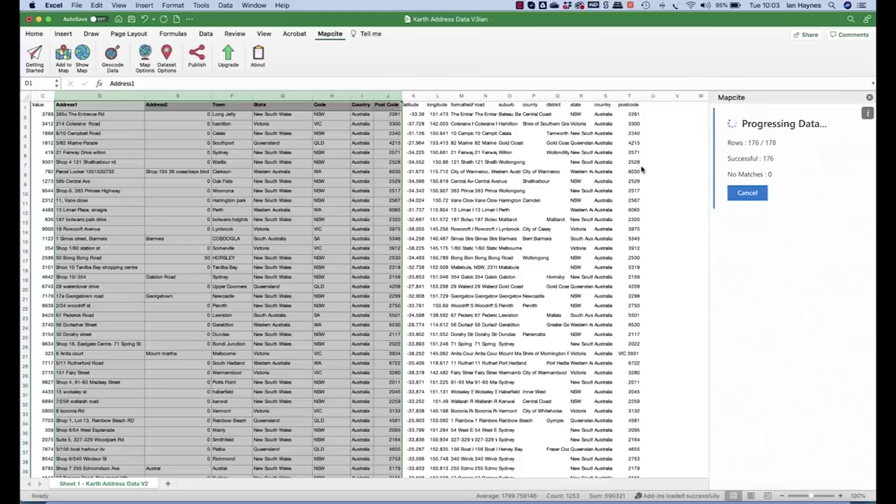
Step: Extend the selection to column T and send the geocoded data to a Mapcite map as pins
key(super+shift+Right)
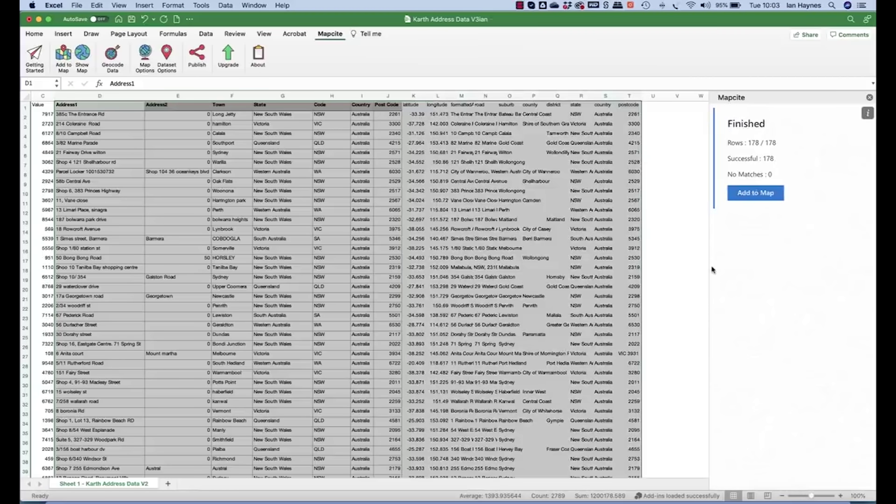
drag(708, 268, 434, 254)
click(486, 195)
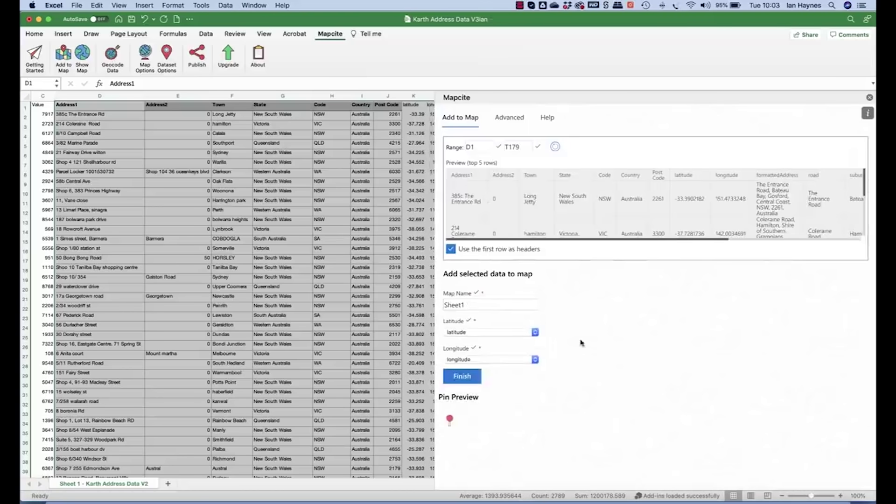
click(461, 376)
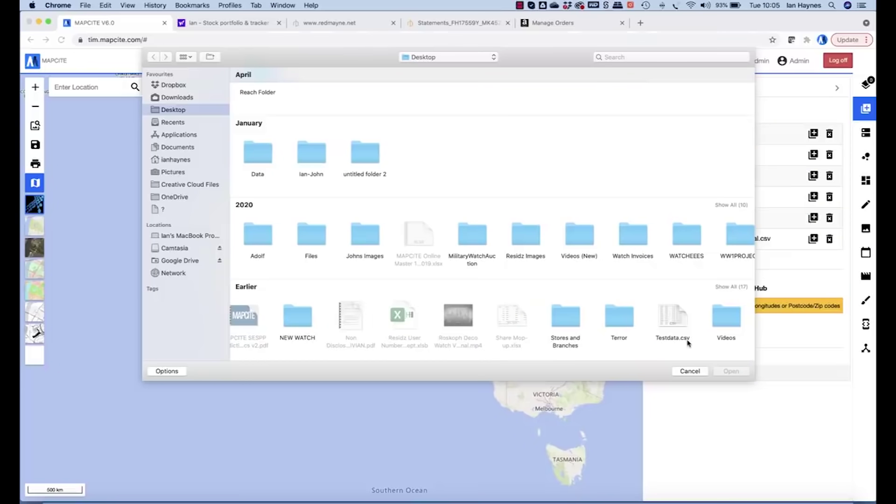
Step: Upload Testdata.csv as a data layer located by its latitude and longitude fields
double_click(680, 324)
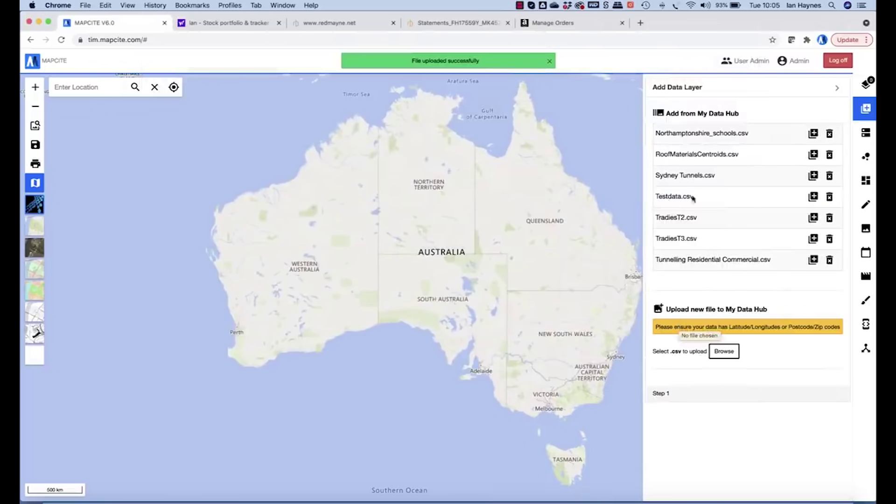
click(813, 196)
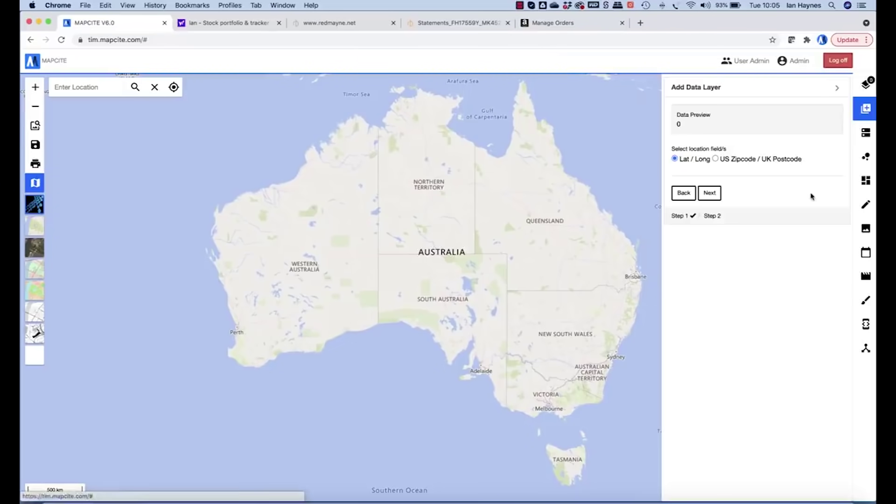
click(710, 193)
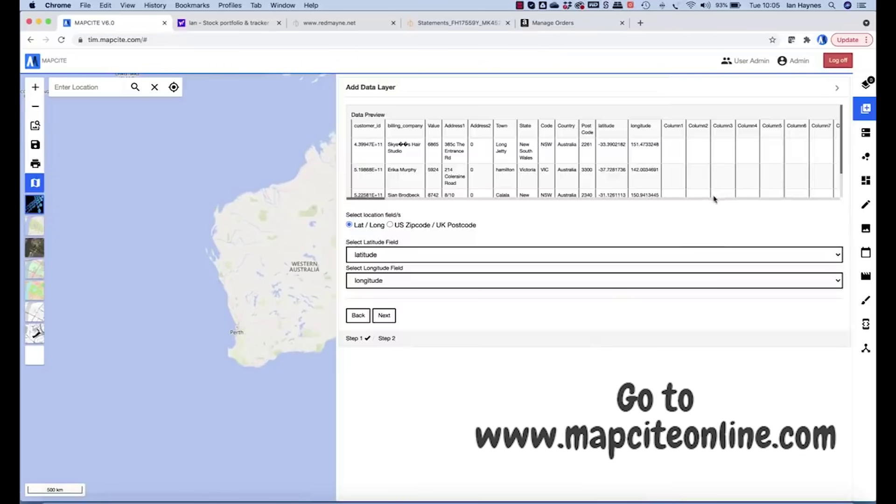
click(384, 315)
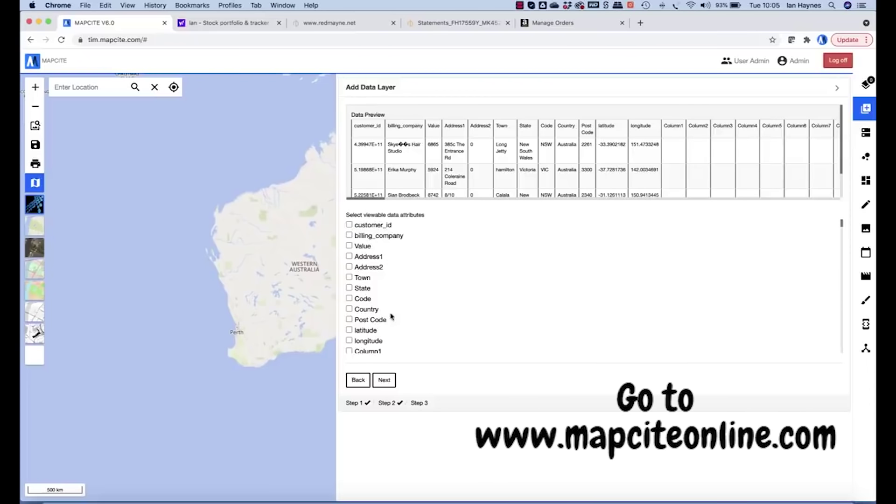
Step: Show customer_id, billing_company and Value in pin details and make each a dropdown filter
click(349, 225)
click(349, 237)
click(349, 246)
click(384, 381)
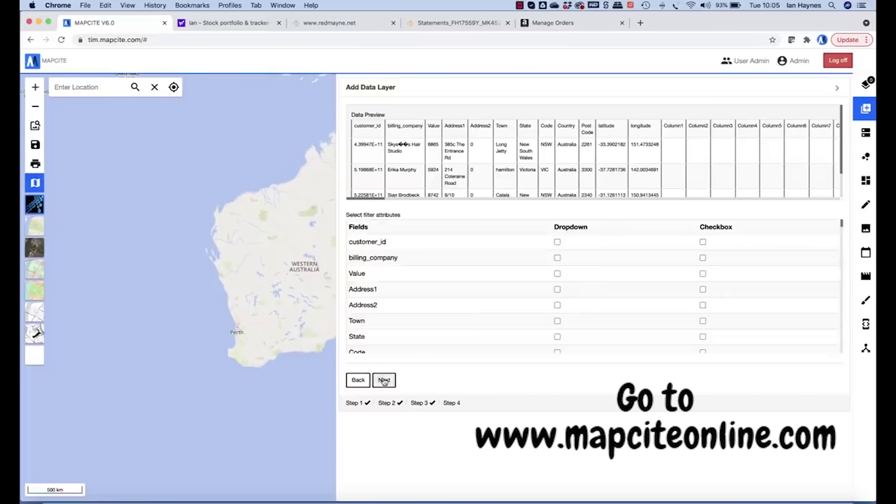
click(557, 243)
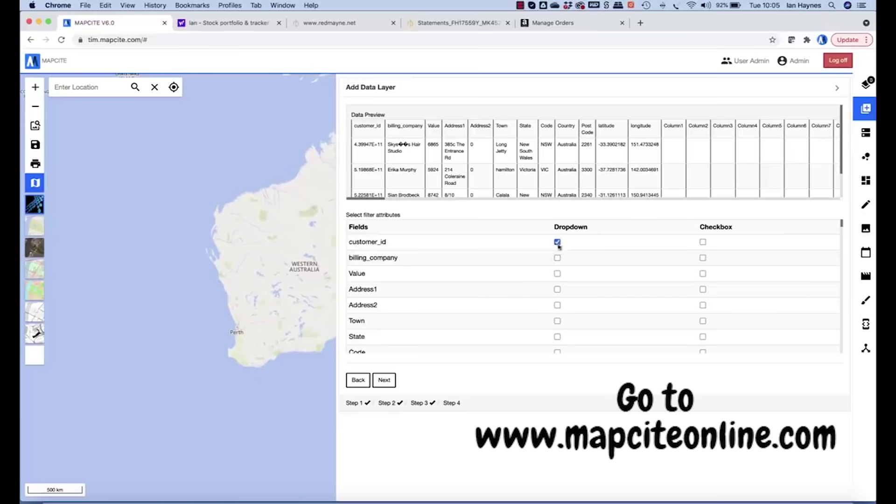
click(557, 258)
click(557, 274)
click(385, 380)
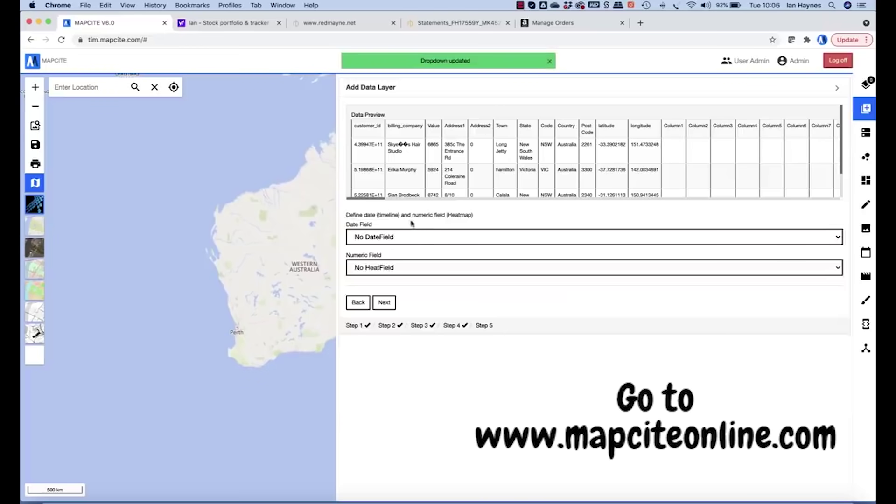
Step: Use Value as the heatmap numeric field and name the new layer Test
click(410, 269)
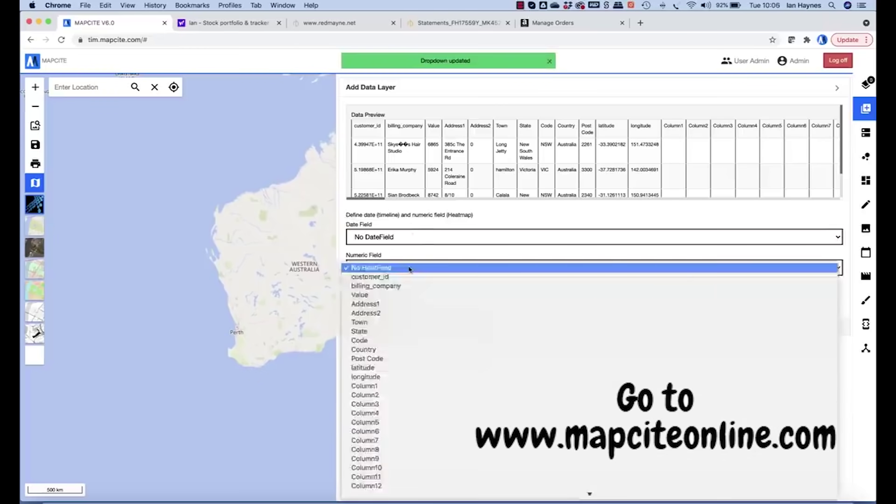
click(398, 294)
click(391, 303)
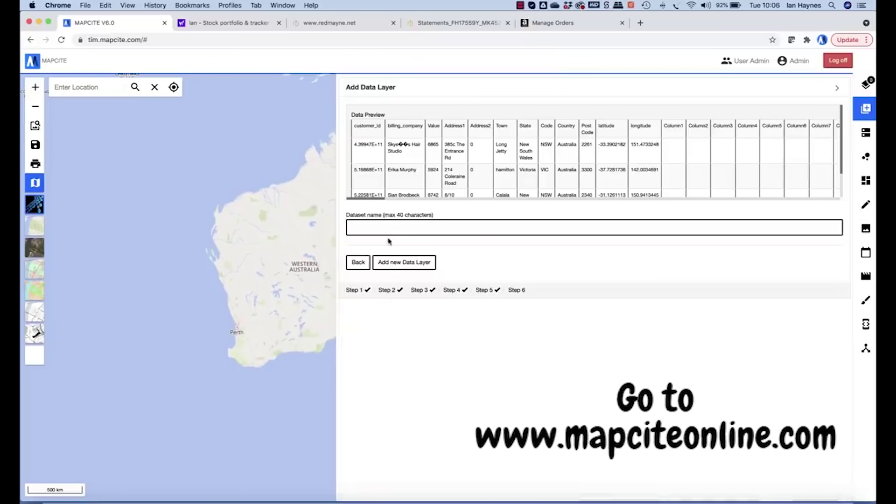
text(Test)
click(415, 262)
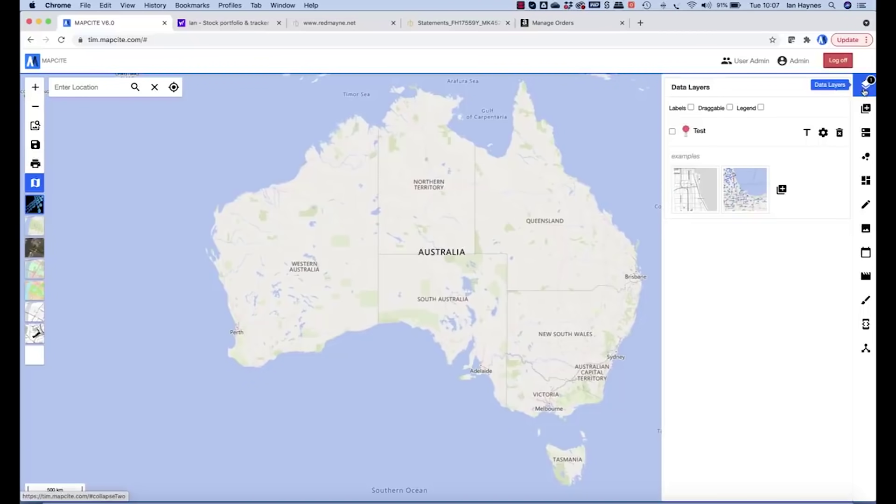
Step: Preview the Test pins and a New South Wales pin's details, then hide them and close the panel
click(672, 133)
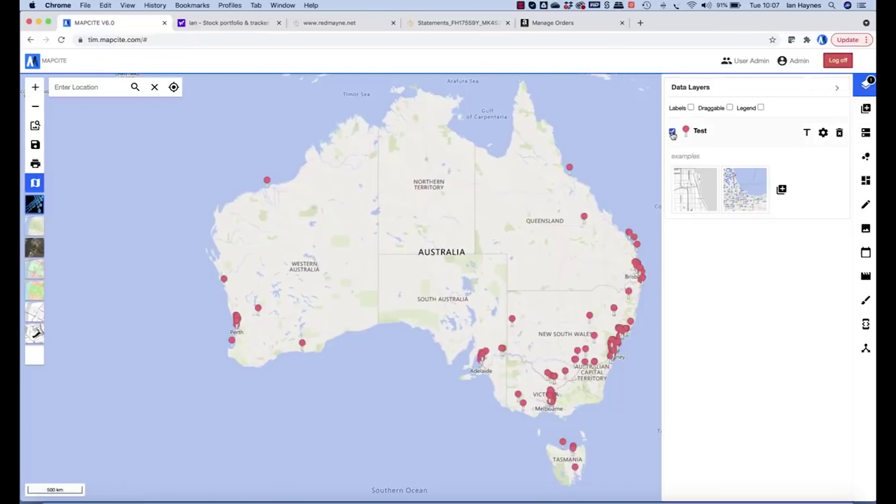
click(615, 310)
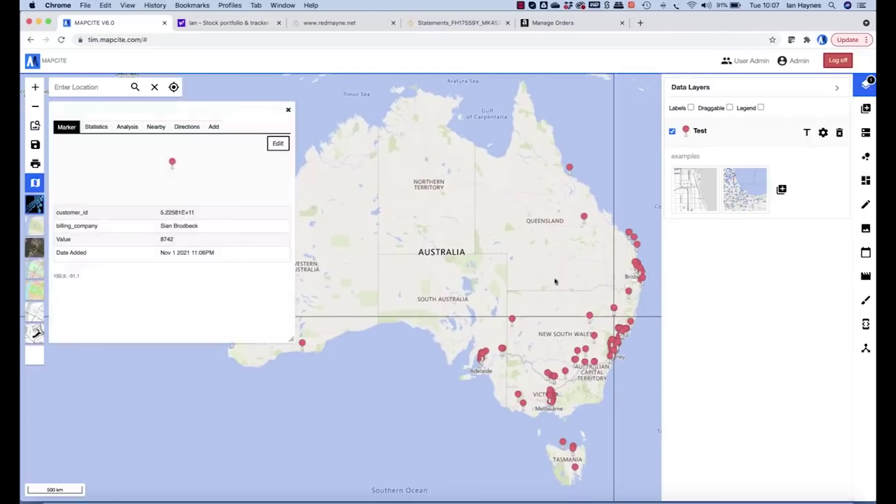
click(289, 110)
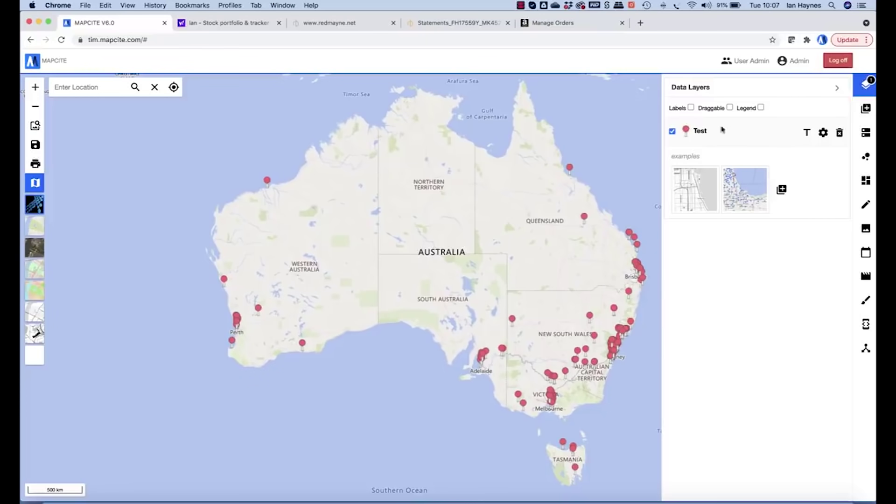
click(672, 131)
click(866, 84)
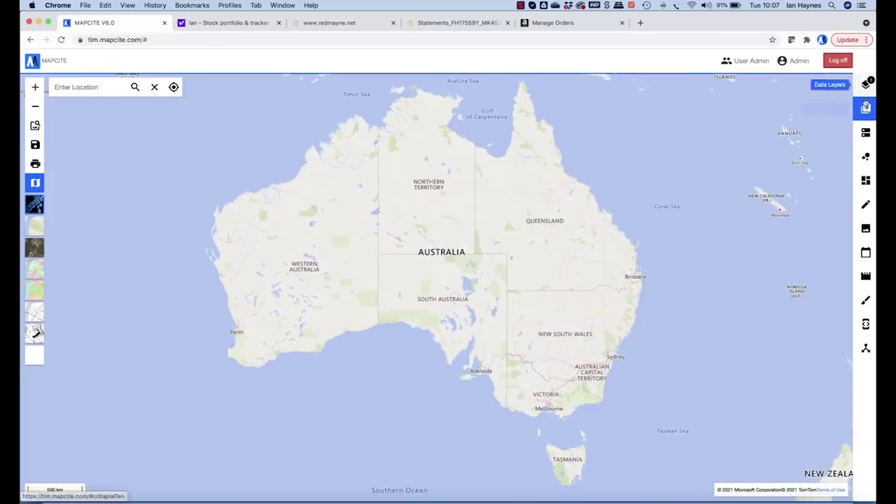
Step: Show the Test heatmap zoomed into Sydney with intensity and opacity increased
click(864, 157)
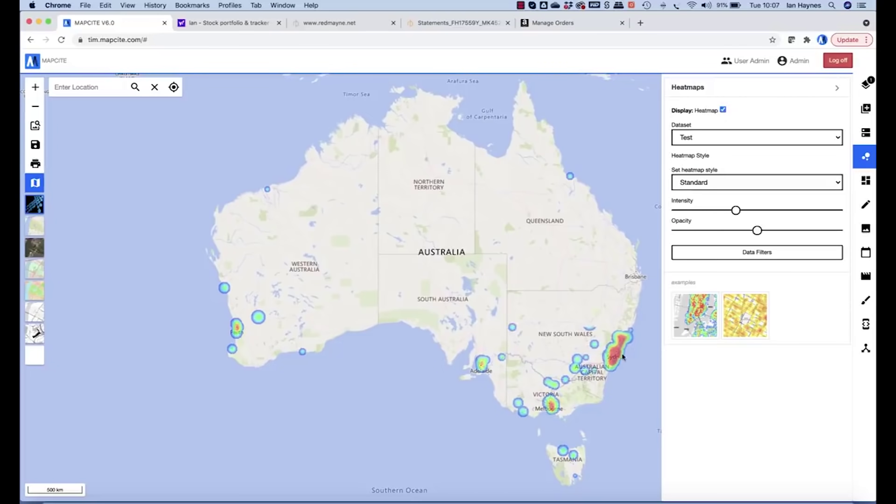
scroll(627, 366, up, 2)
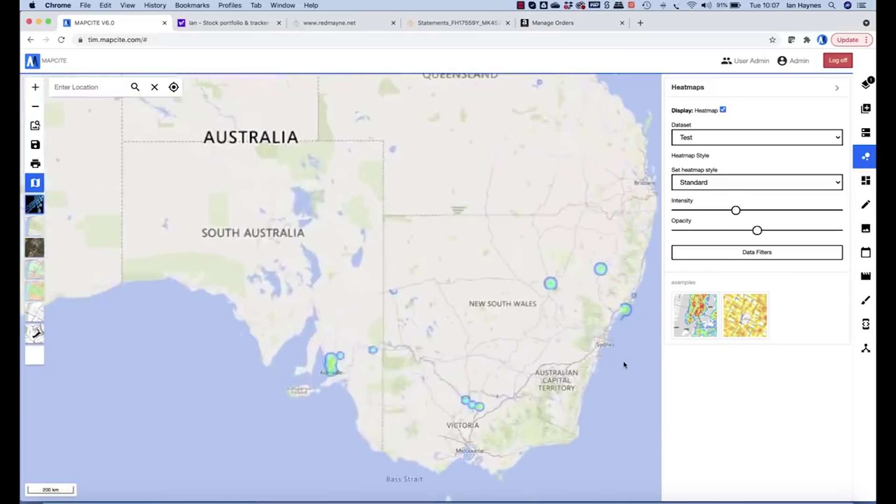
scroll(623, 364, up, 2)
scroll(593, 343, up, 1)
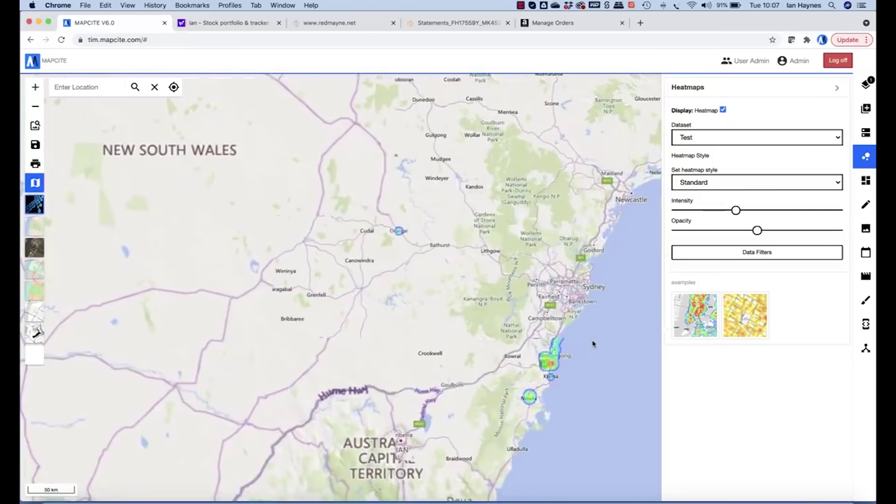
scroll(588, 323, up, 1)
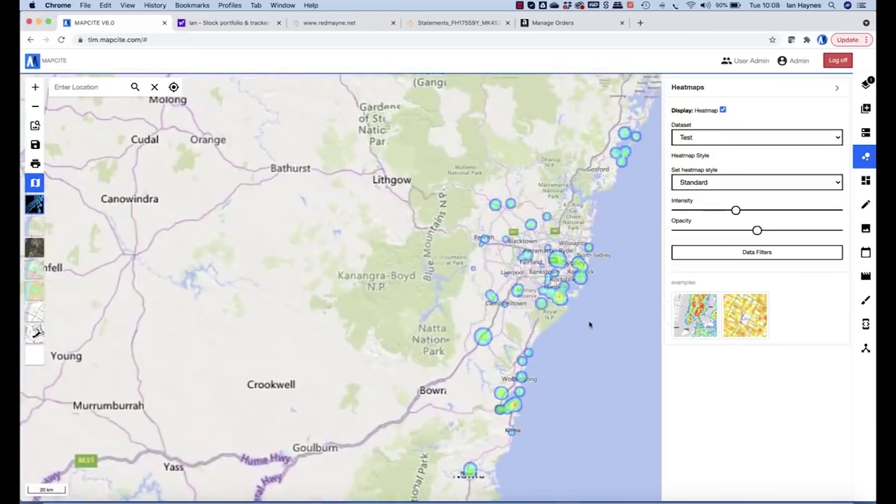
scroll(586, 300, up, 1)
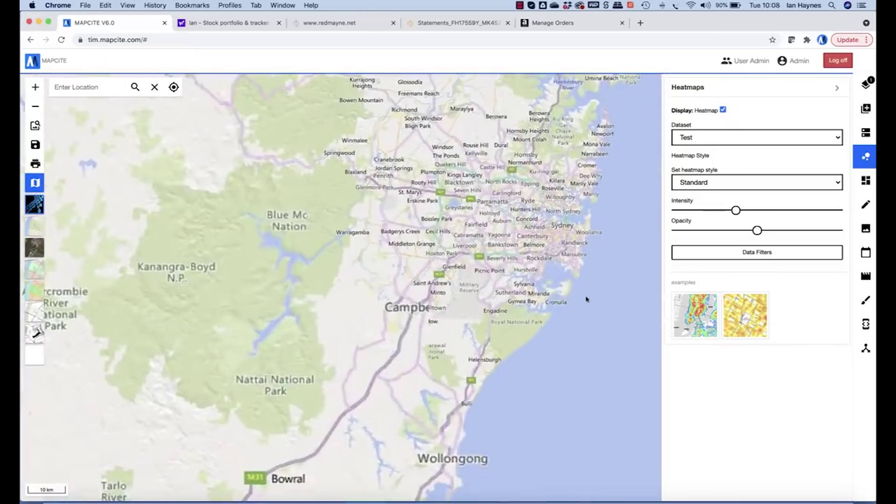
drag(736, 211, 778, 210)
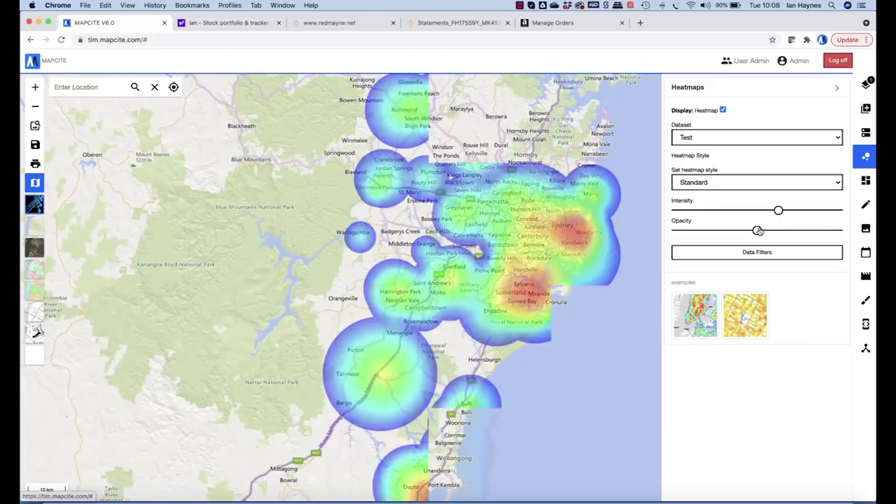
mouse_move(757, 230)
mouse_down()
mouse_move(792, 231)
mouse_move(723, 230)
mouse_move(757, 231)
mouse_up()
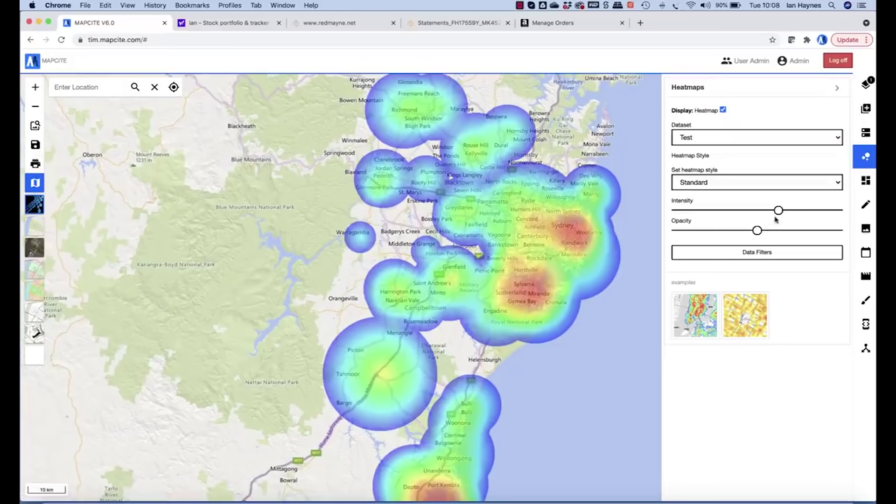
Step: Display the postcode shapes, confirm indexing the dataset, and hide the heatmap
click(866, 180)
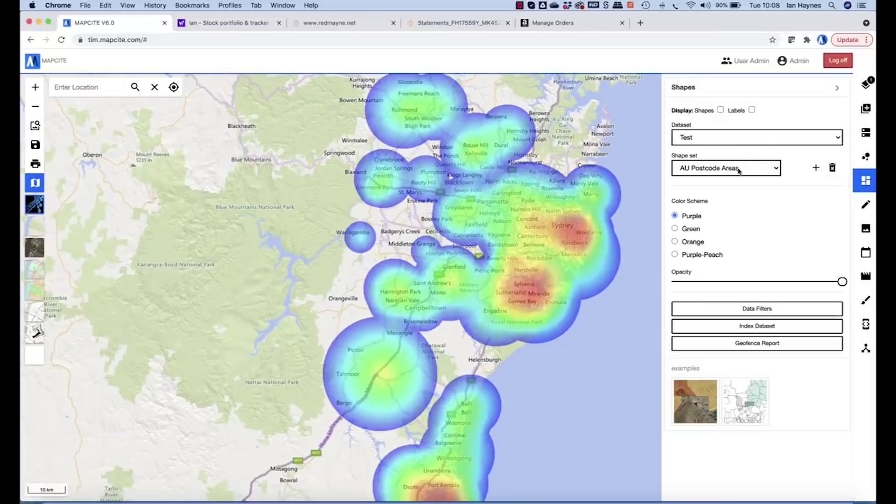
click(721, 111)
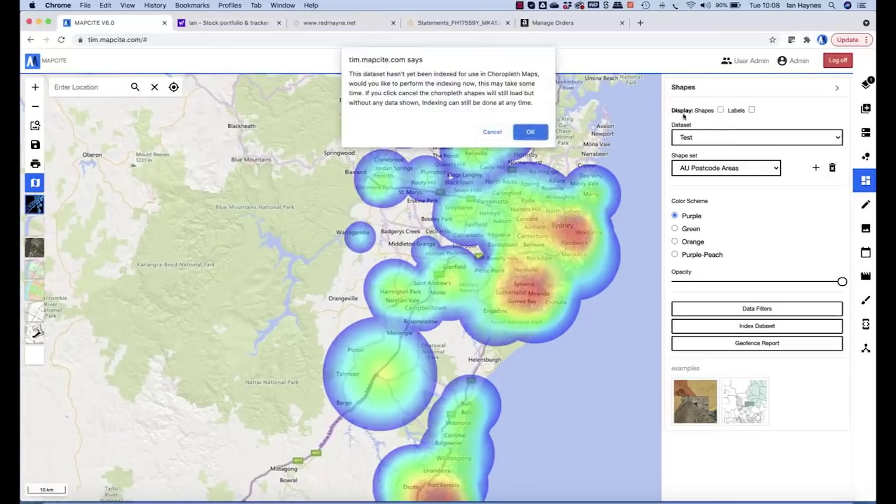
click(531, 132)
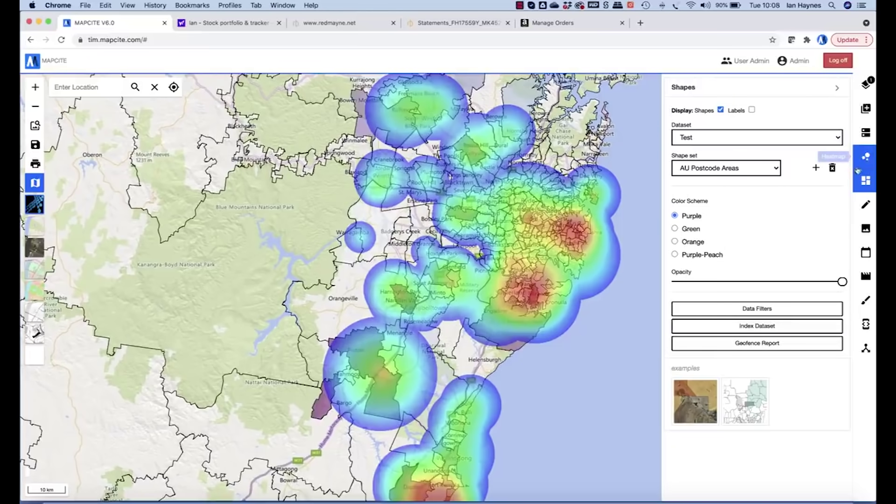
click(867, 158)
click(723, 110)
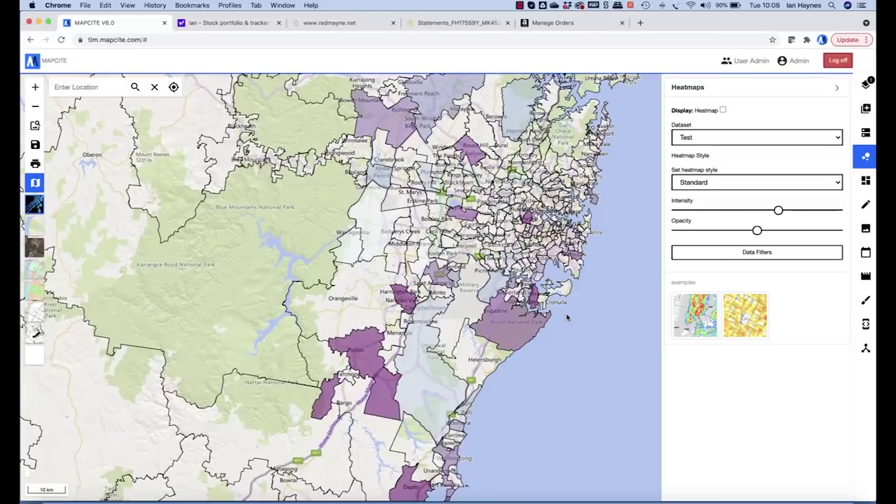
Step: Try the Green and Orange schemes, then colour the postcode areas Purple-Peach
click(864, 183)
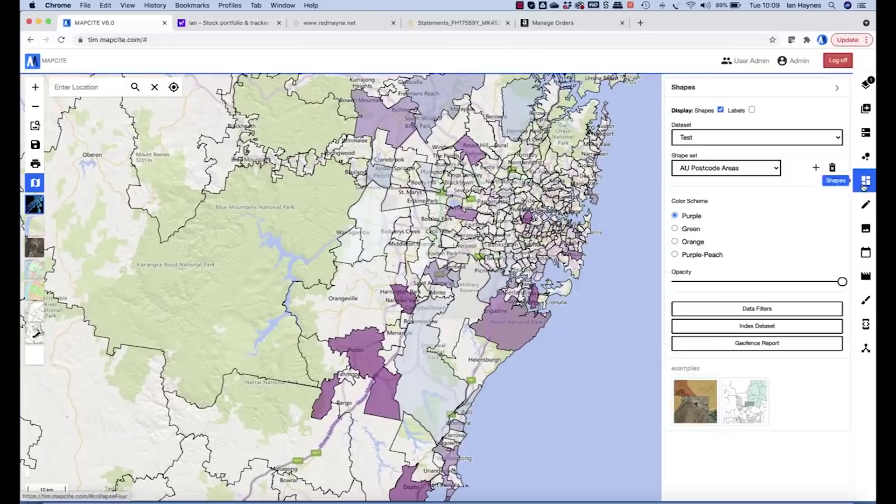
click(675, 229)
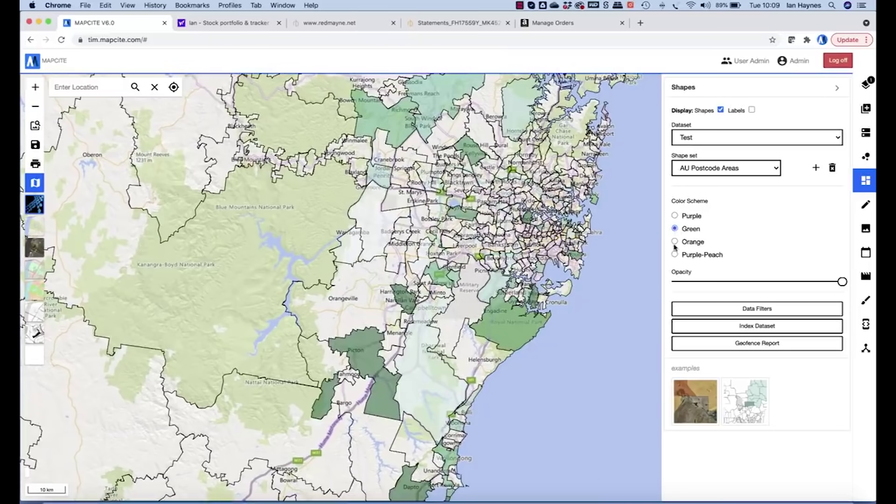
click(675, 242)
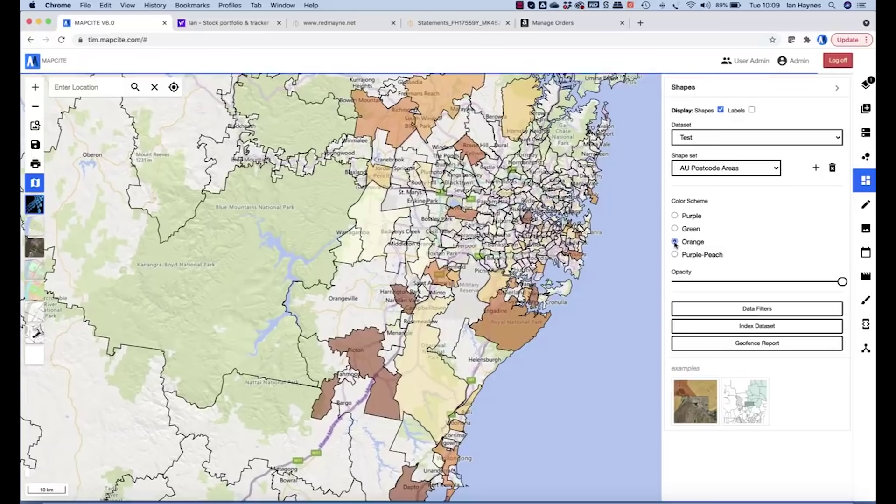
click(675, 255)
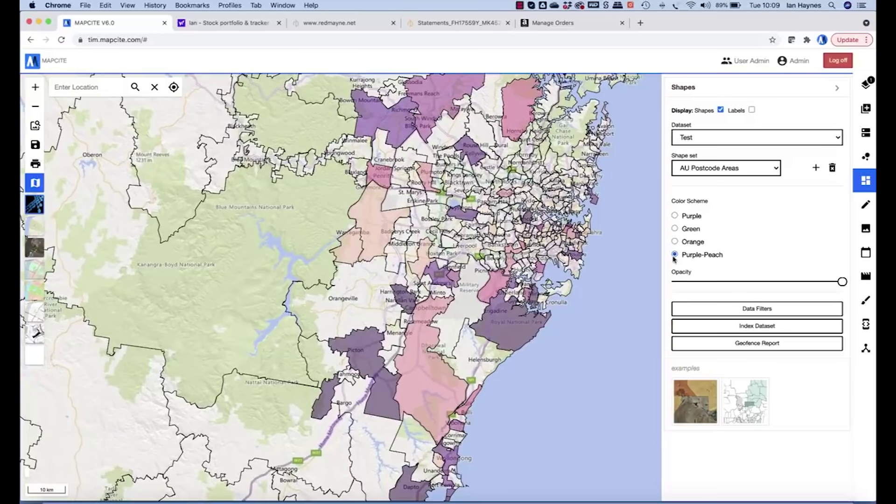
Step: Draw a freehand polygon geofence of about 4786.23 km² around Sydney and export its data as CSV
click(865, 205)
mouse_move(322, 183)
mouse_down()
mouse_move(336, 186)
mouse_move(318, 195)
mouse_up()
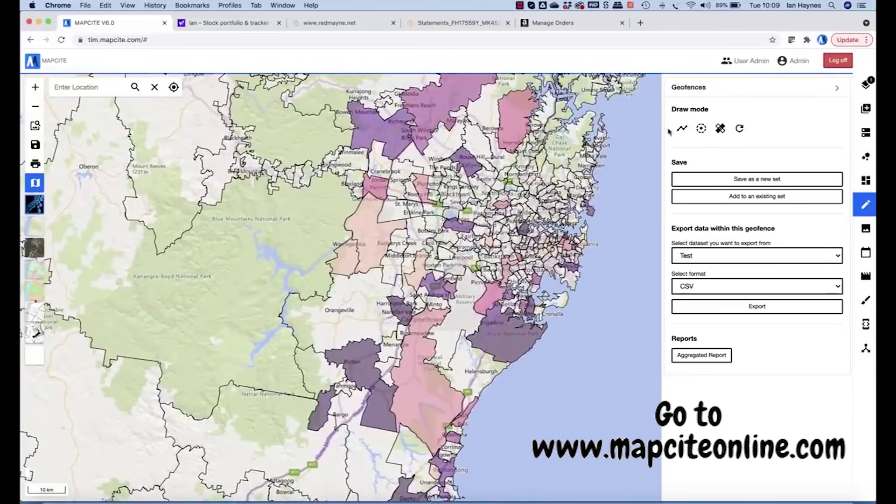
click(681, 128)
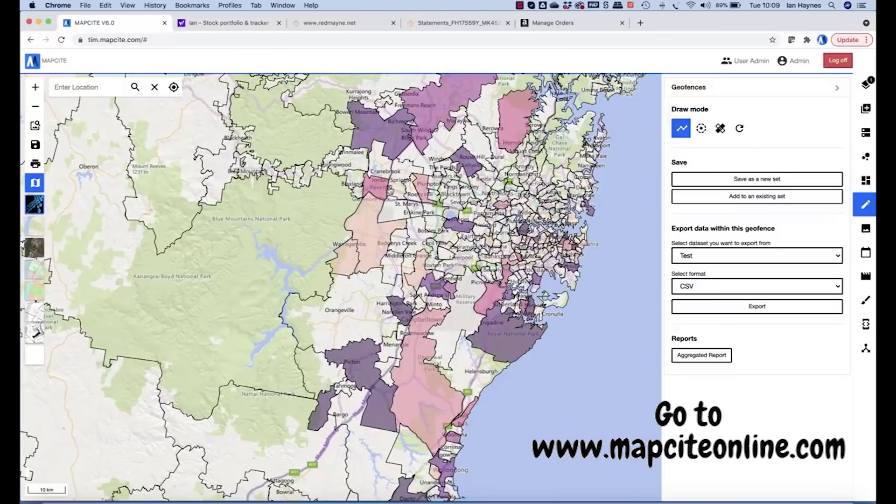
mouse_move(352, 194)
mouse_down()
mouse_move(445, 145)
mouse_move(543, 162)
mouse_move(612, 230)
mouse_move(599, 291)
mouse_move(477, 433)
mouse_move(435, 445)
mouse_move(341, 444)
mouse_move(333, 431)
mouse_move(282, 412)
mouse_move(316, 294)
mouse_move(355, 243)
mouse_move(352, 193)
mouse_up()
click(759, 306)
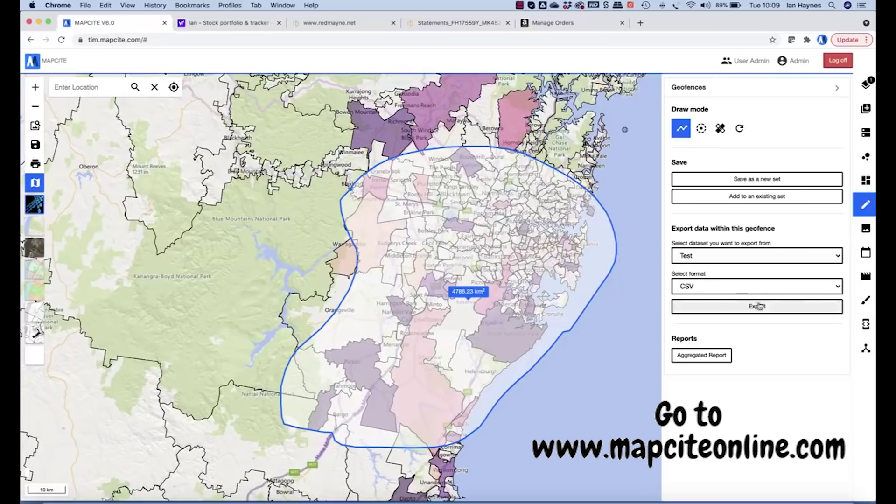